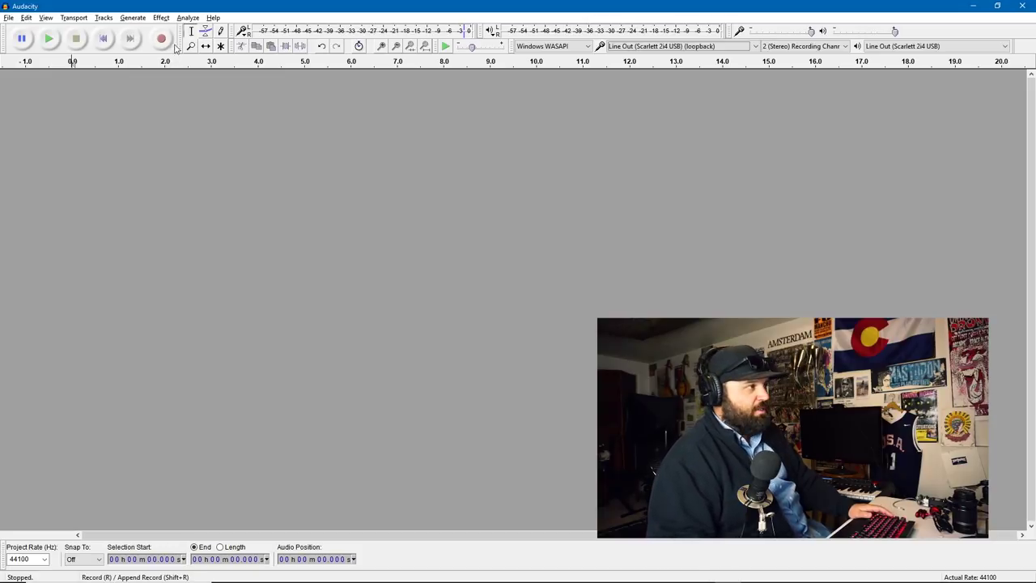
Step: Record the computer's playback while the Cubase 9.5 YouTube video plays from its beginning, and stop recording after the excerpt
click(161, 39)
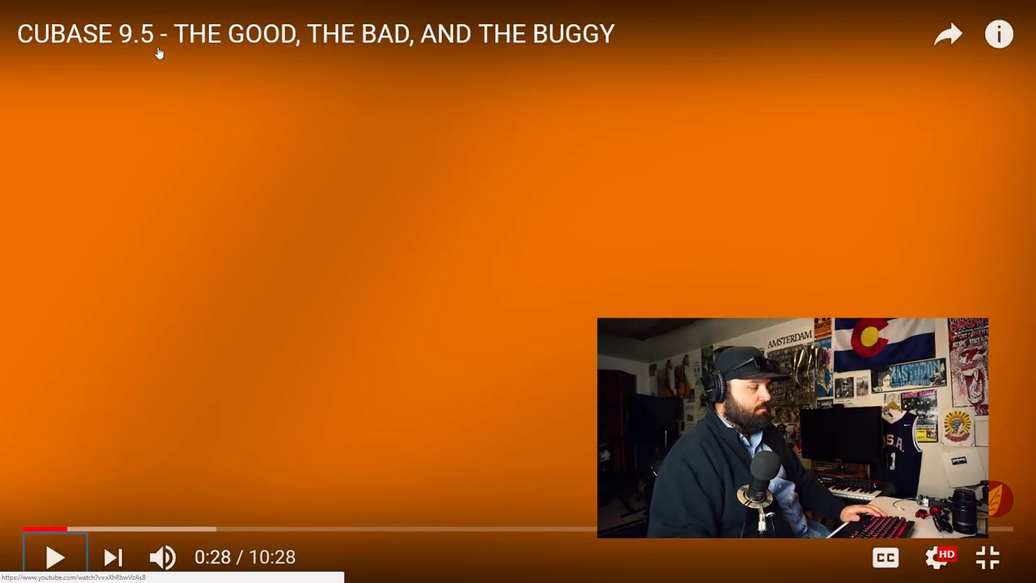
key(0)
key(space)
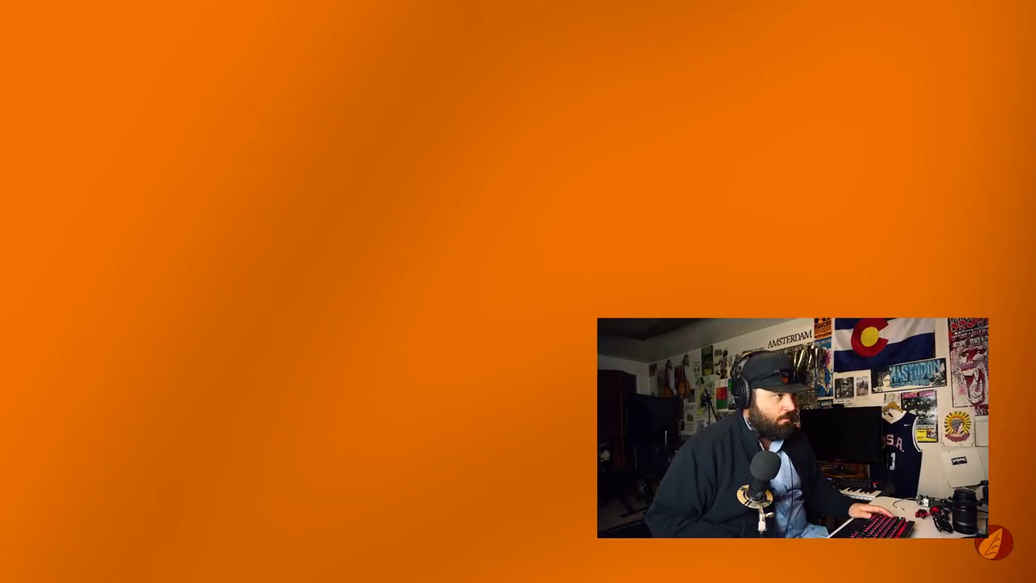
key(alt+Tab)
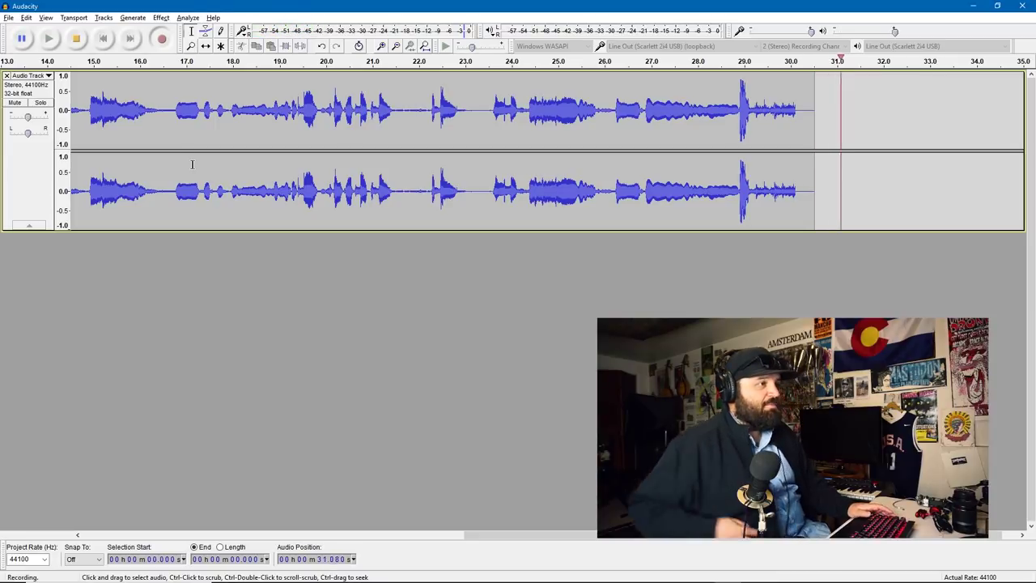
key(space)
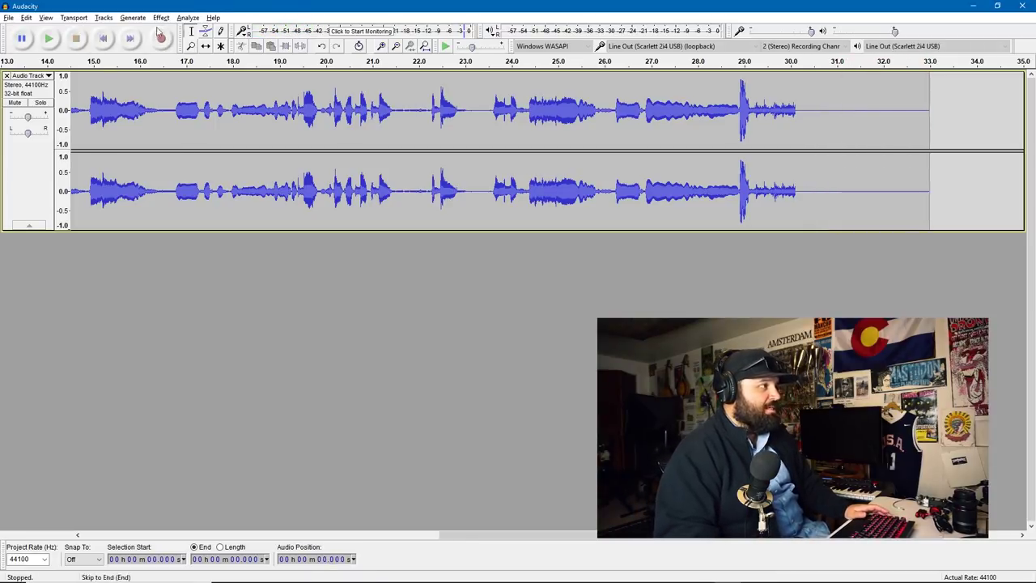
Step: Export the recording as a 16-bit WAV named "Soundboard Tutorial" in the Soundboards folder, leaving the metadata blank
click(8, 18)
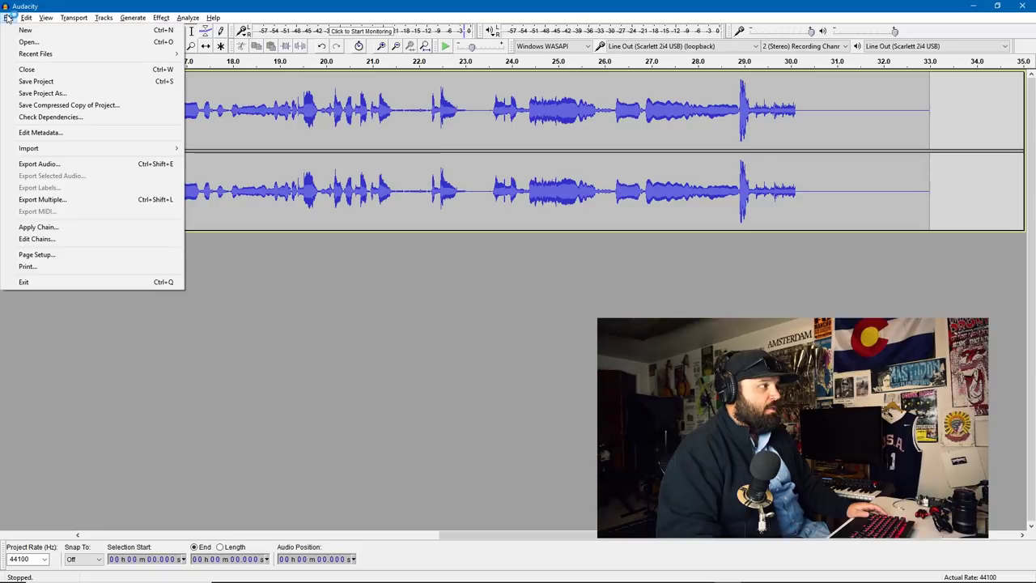
click(30, 166)
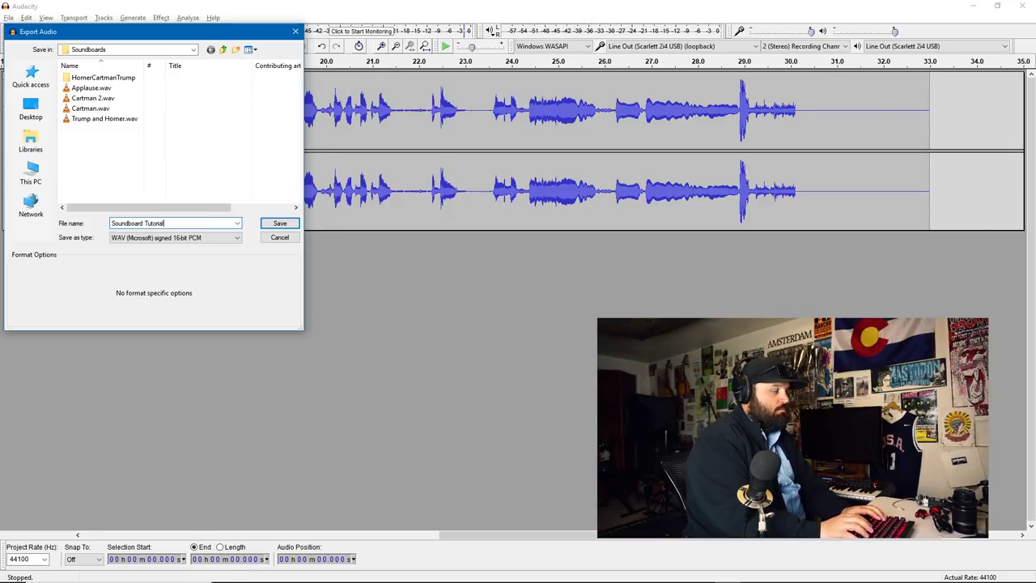
key(Return)
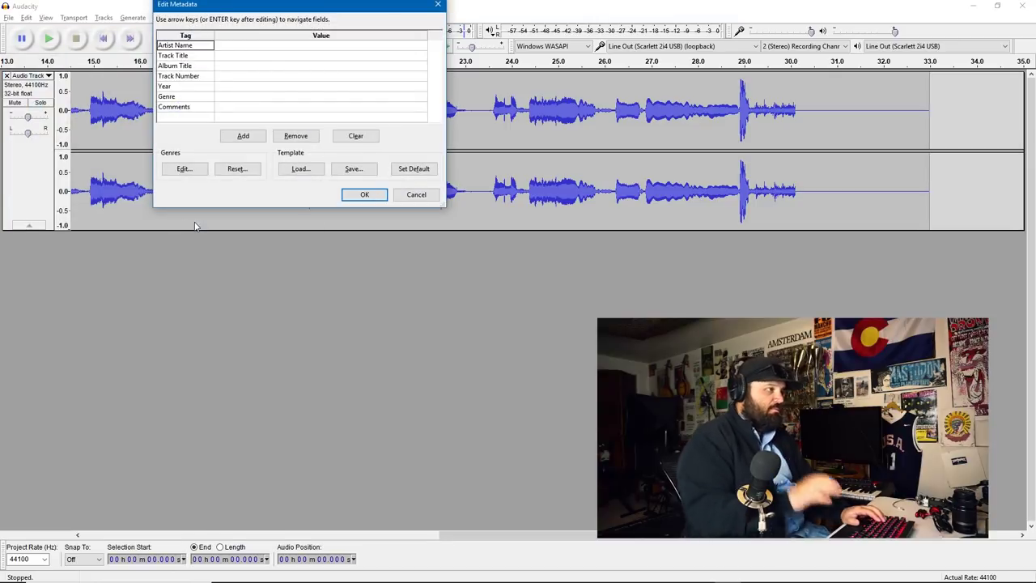
key(Return)
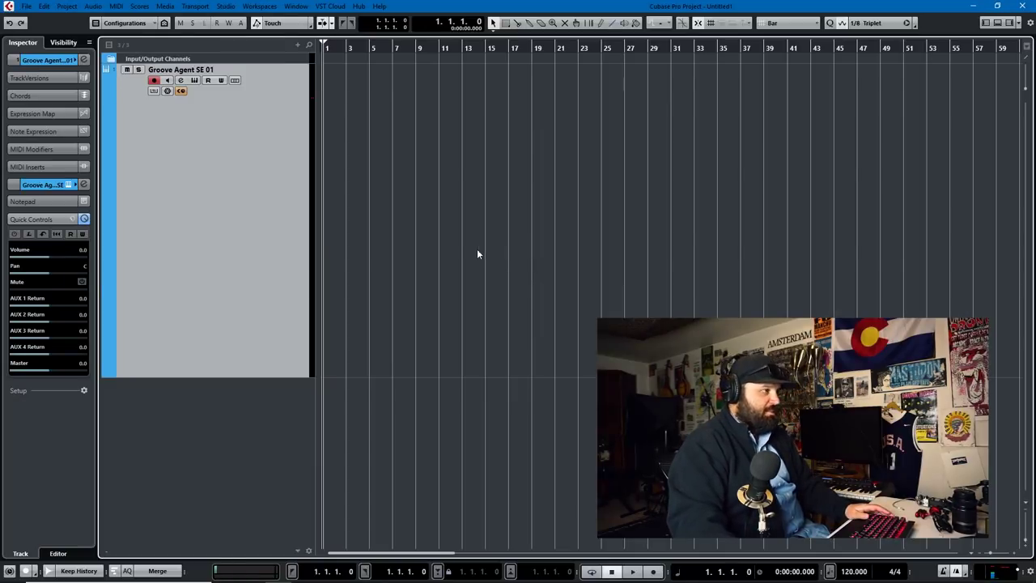
Step: In Cubase, import Soundboard Tutorial.wav as an audio track, copying it to the working directory and converting it to 24 bit
click(23, 6)
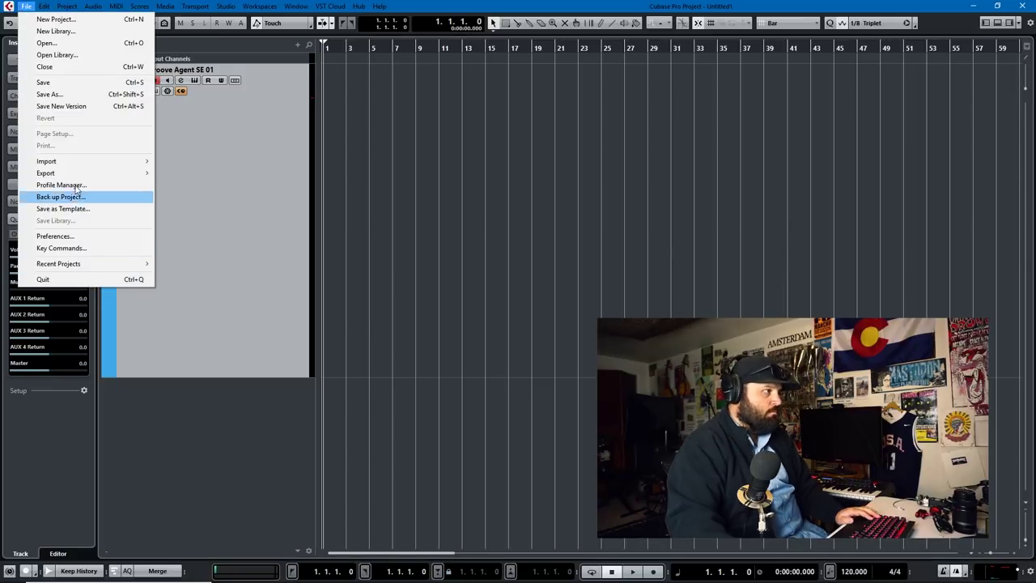
mouse_move(81, 163)
click(192, 165)
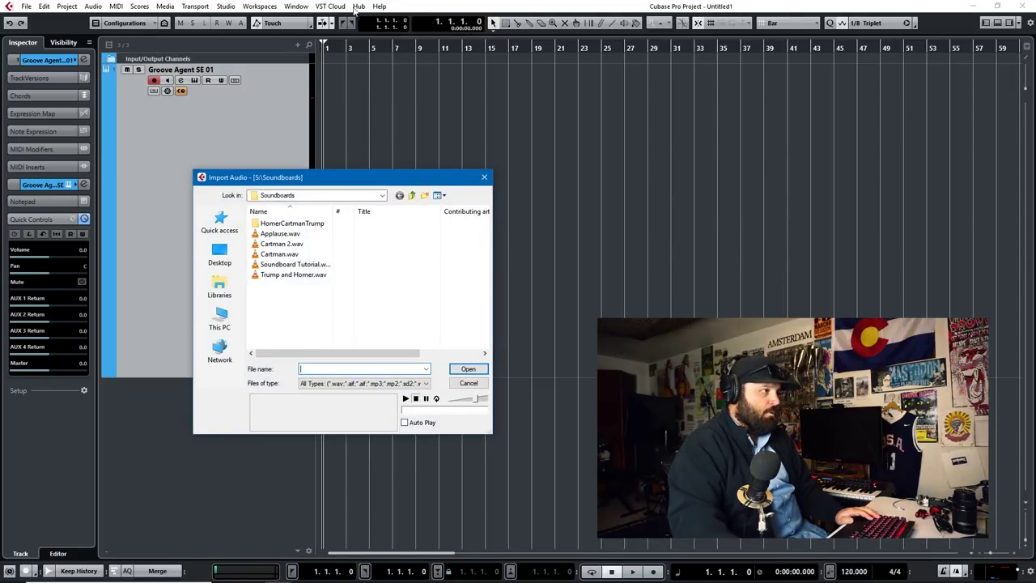
double_click(295, 264)
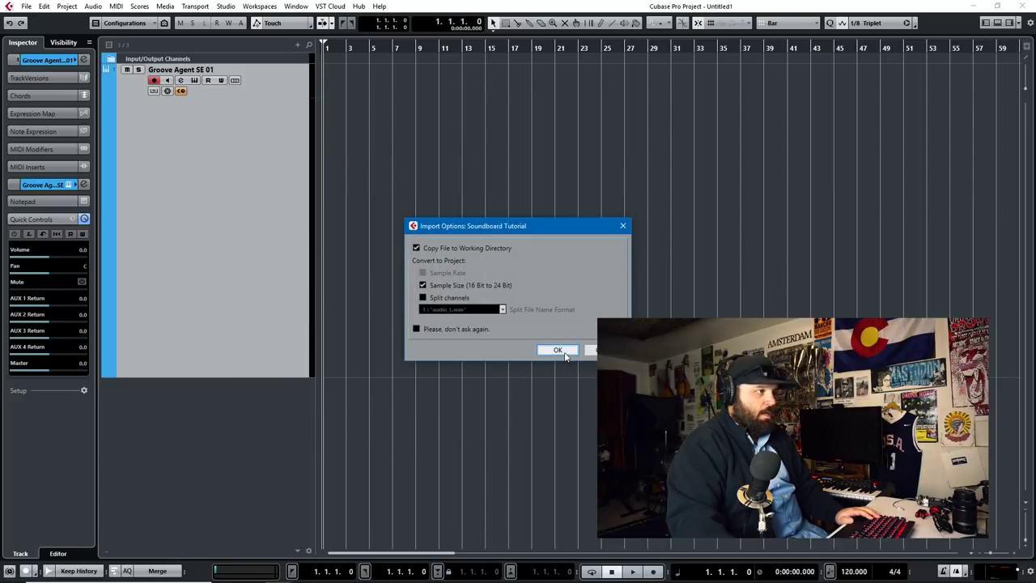
click(558, 351)
key(alt+s)
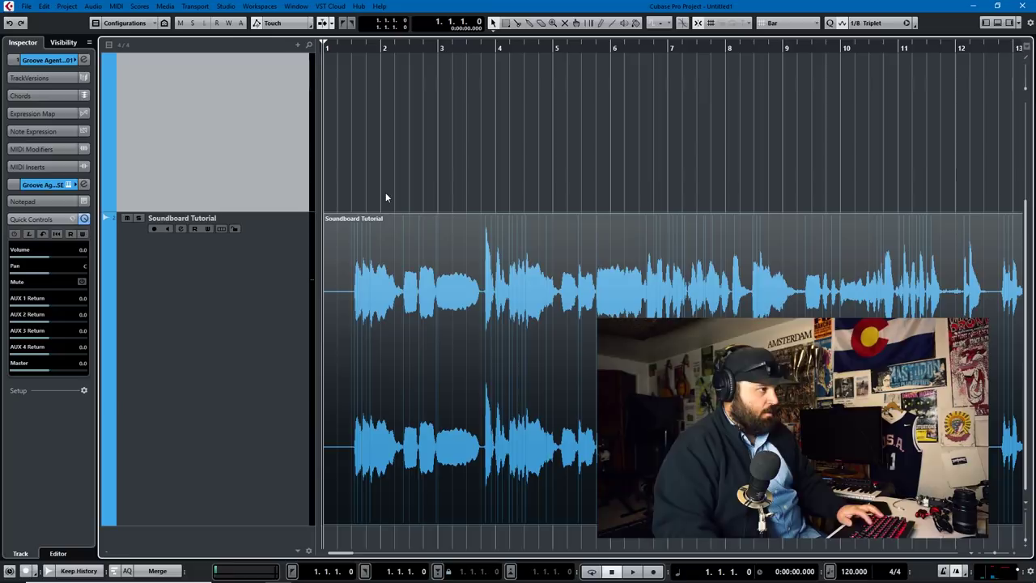
Step: Play the imported clip to find the end of the first phrase and split the clip in the silence at about 3.4.1
key(space)
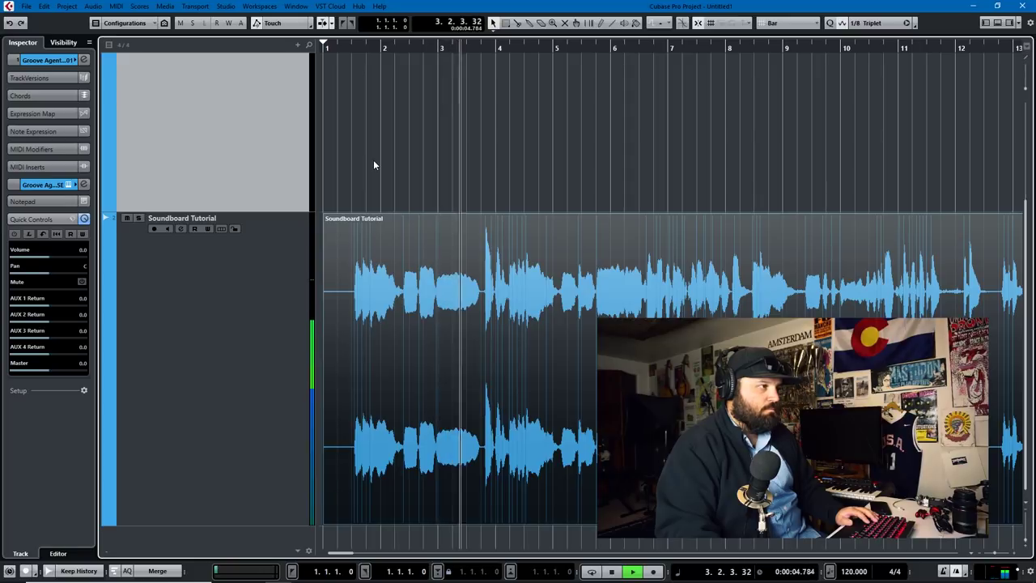
key(space)
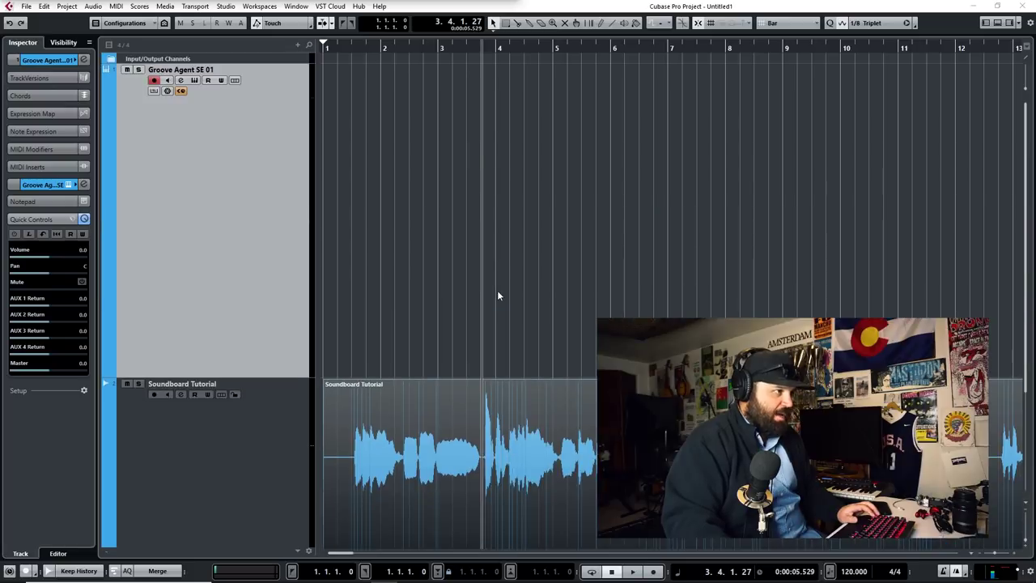
click(457, 219)
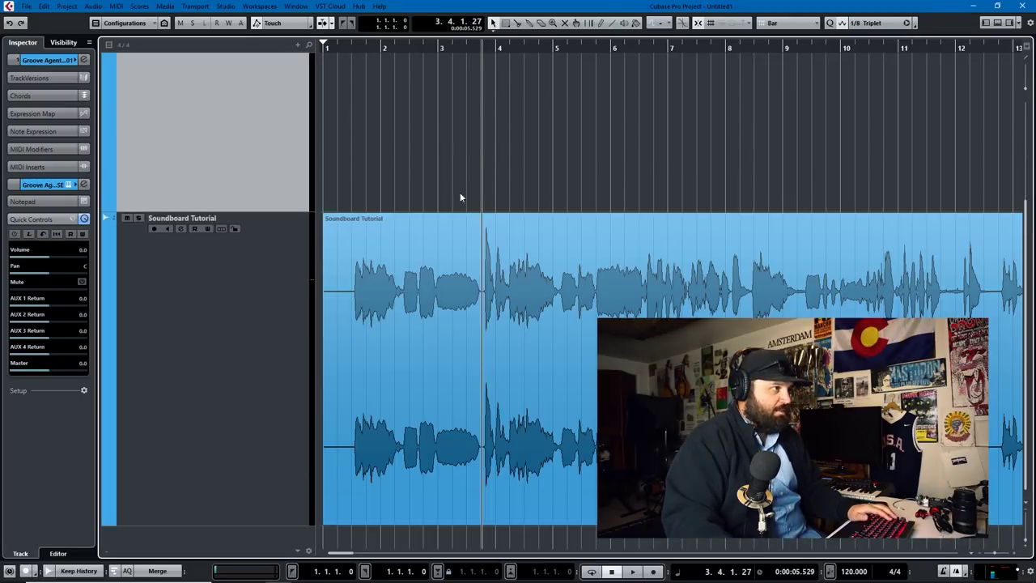
scroll(479, 329, up, 2)
scroll(479, 329, up, 3)
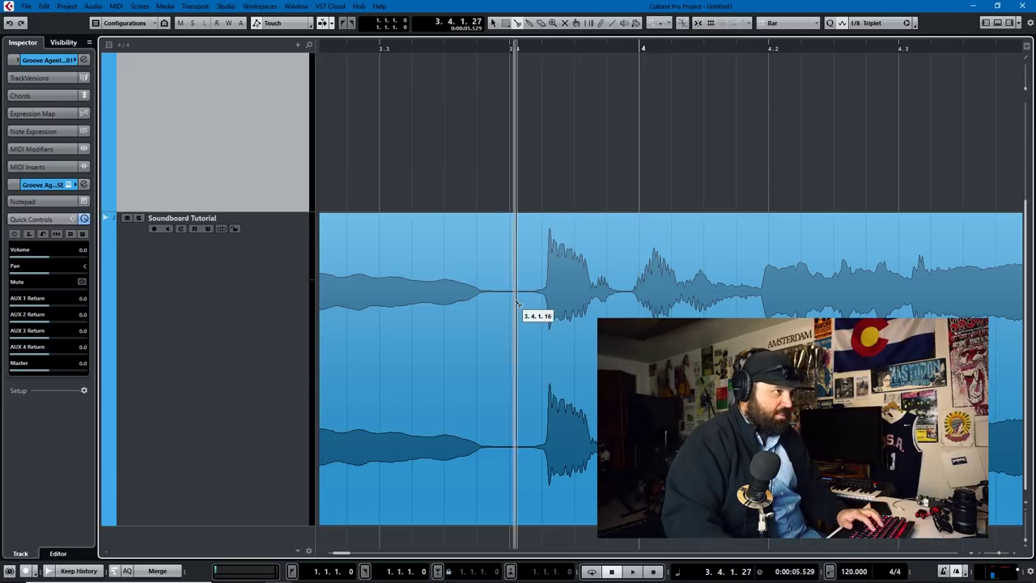
click(516, 304)
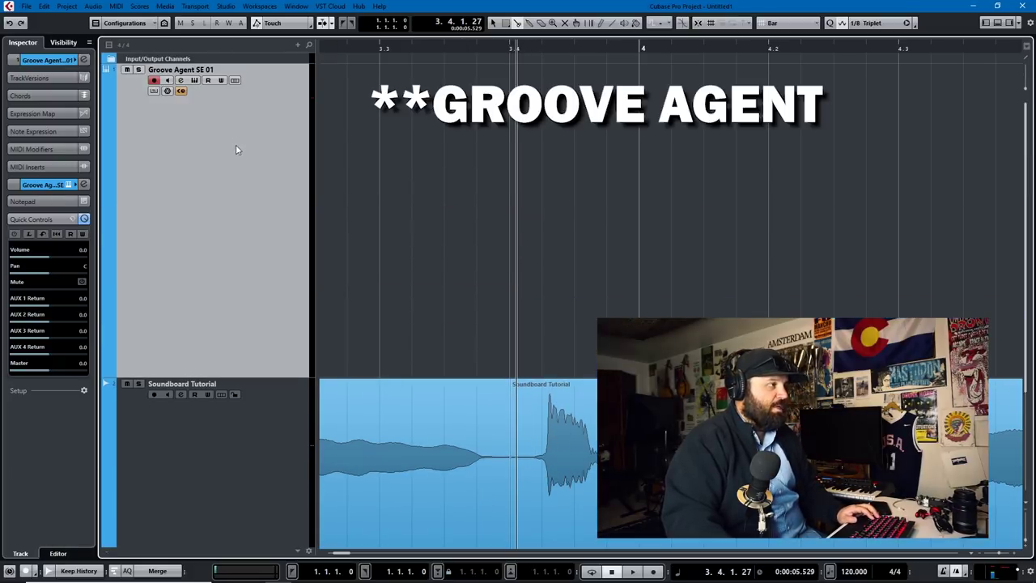
Step: Open the Groove Agent SE instrument of the Groove Agent SE 01 track and reset all of its pads
click(194, 80)
click(202, 255)
right_click(49, 463)
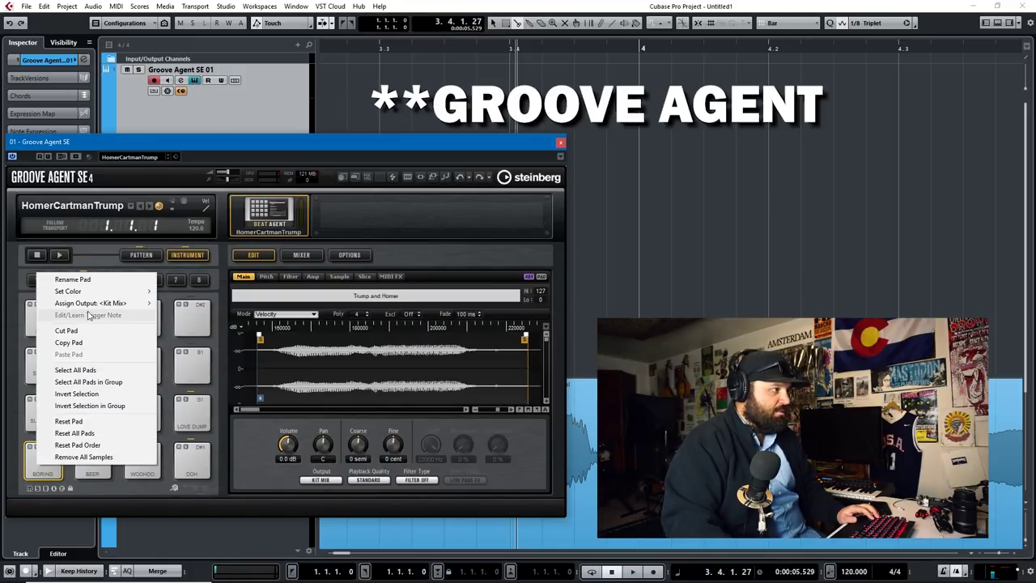
click(85, 434)
Step: Load the first phrase of the split clip onto pad C1 in Groove Agent SE
drag(310, 138, 270, 70)
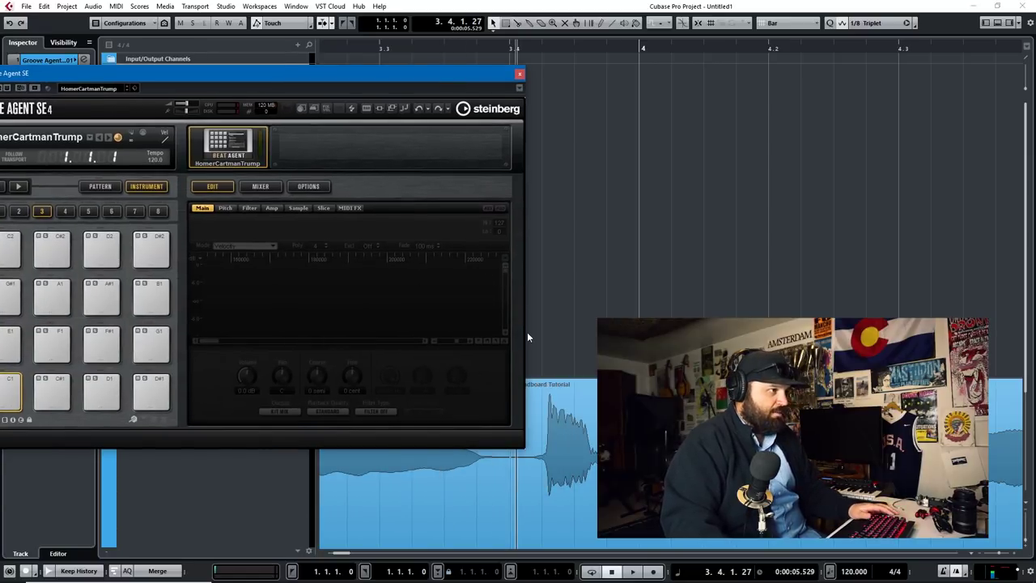
click(424, 484)
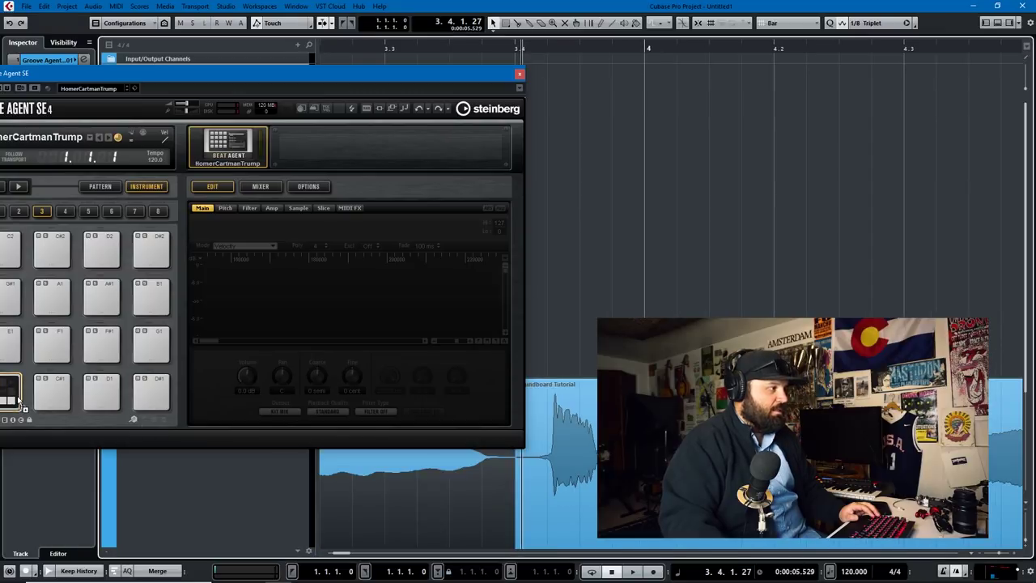
drag(18, 399, 17, 398)
drag(293, 74, 457, 51)
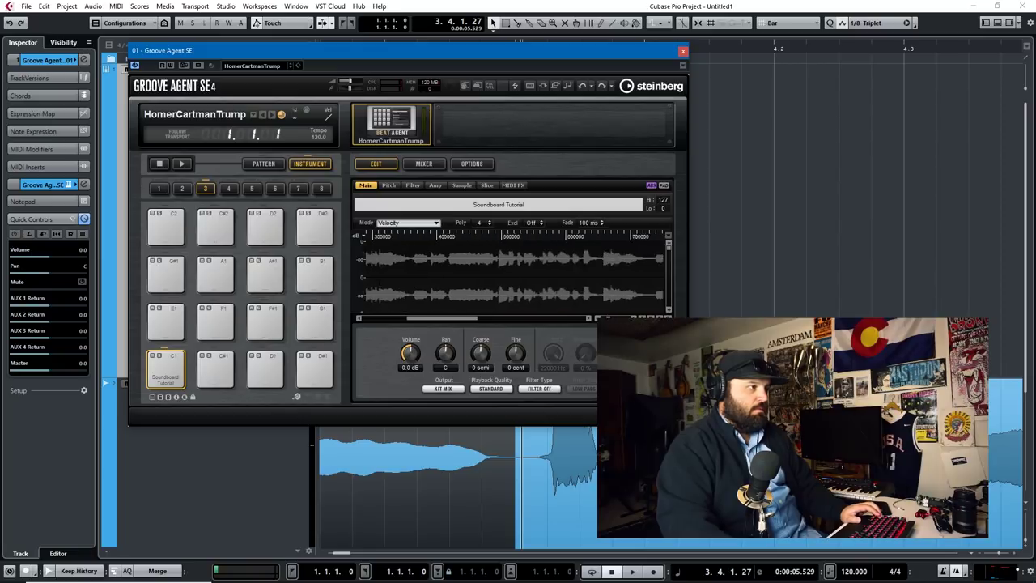
Step: Trim the start of the sample on pad C1 to just before the first sound
drag(368, 244, 386, 246)
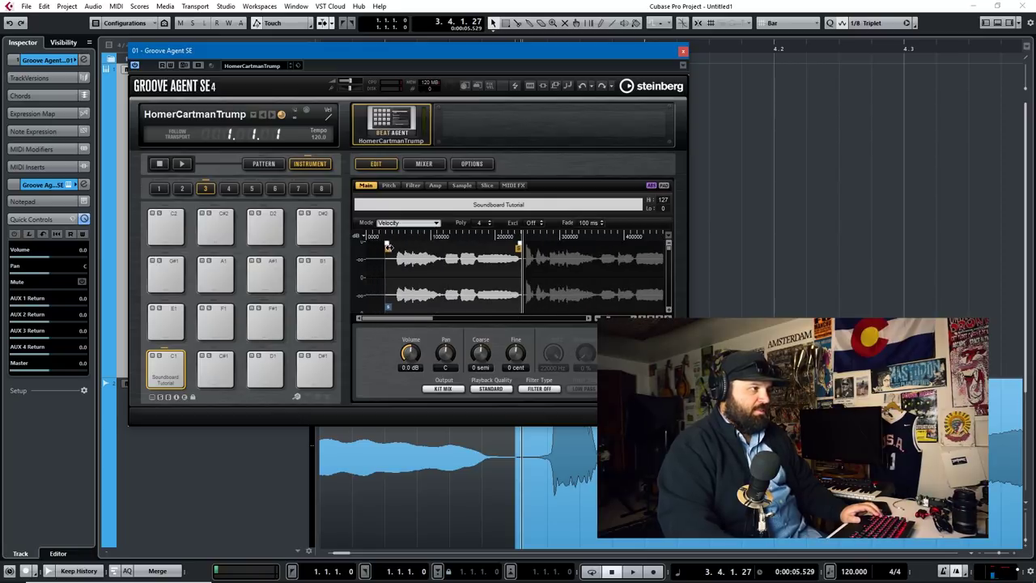
scroll(396, 246, up, 3)
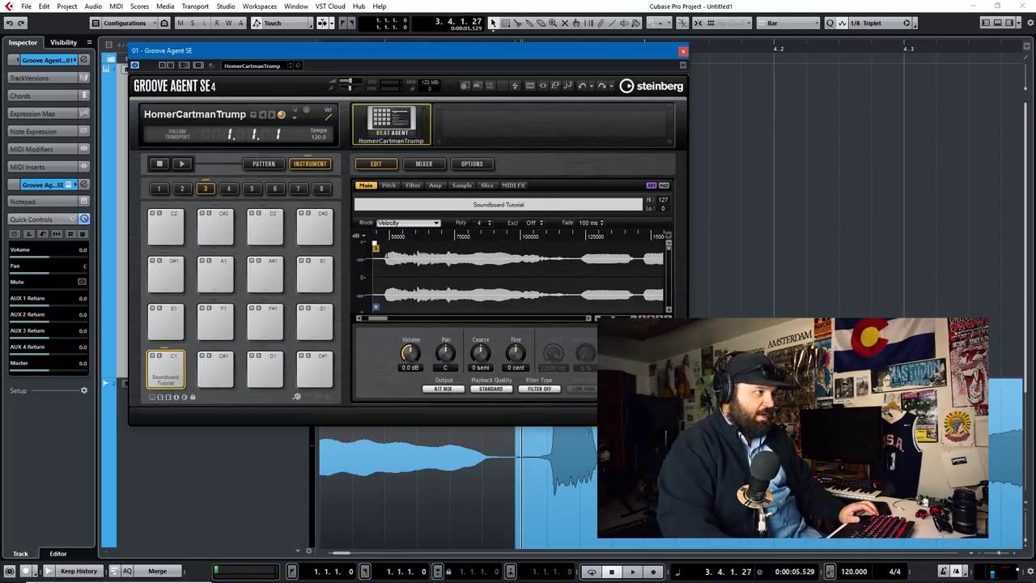
drag(377, 248, 383, 247)
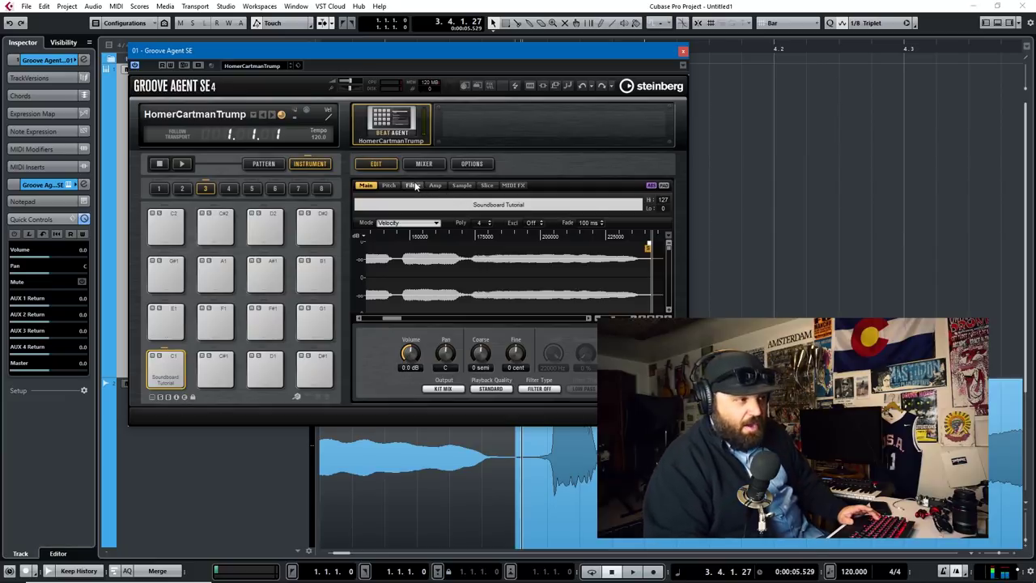
Step: Play on to the end of the second phrase, split the clip at about 4.2.1, and load that phrase onto pad C#1
key(space)
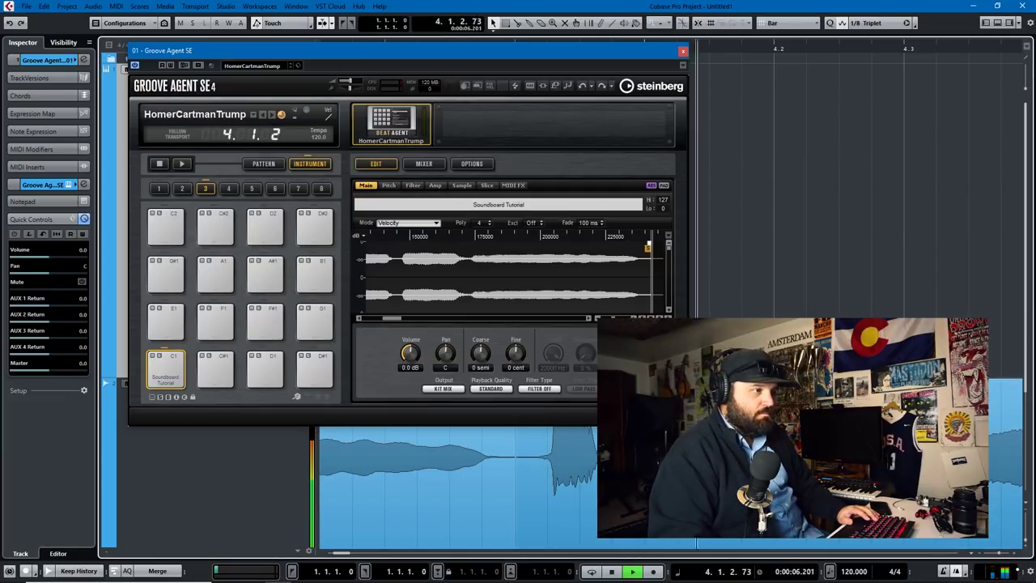
key(space)
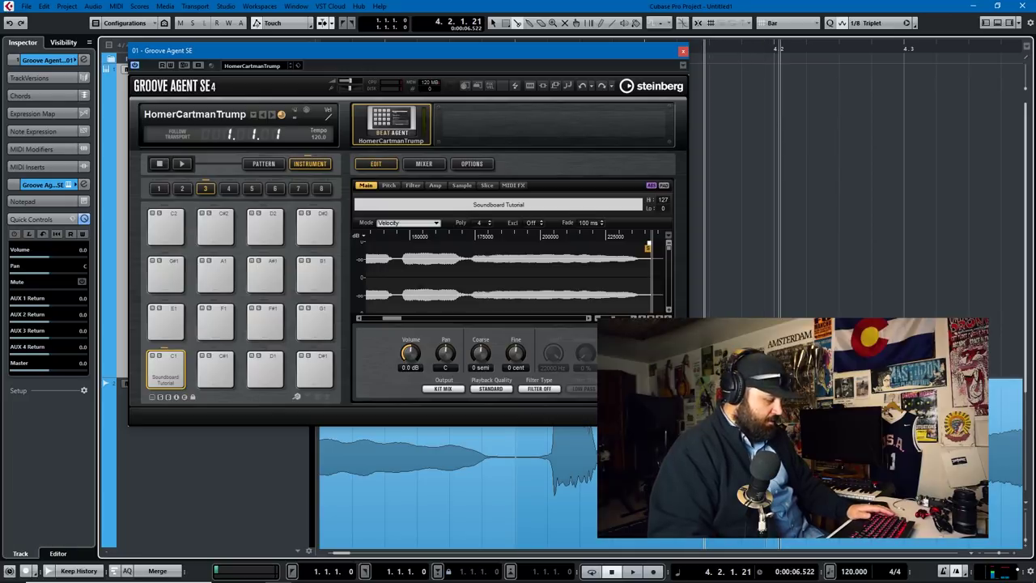
drag(169, 370, 233, 382)
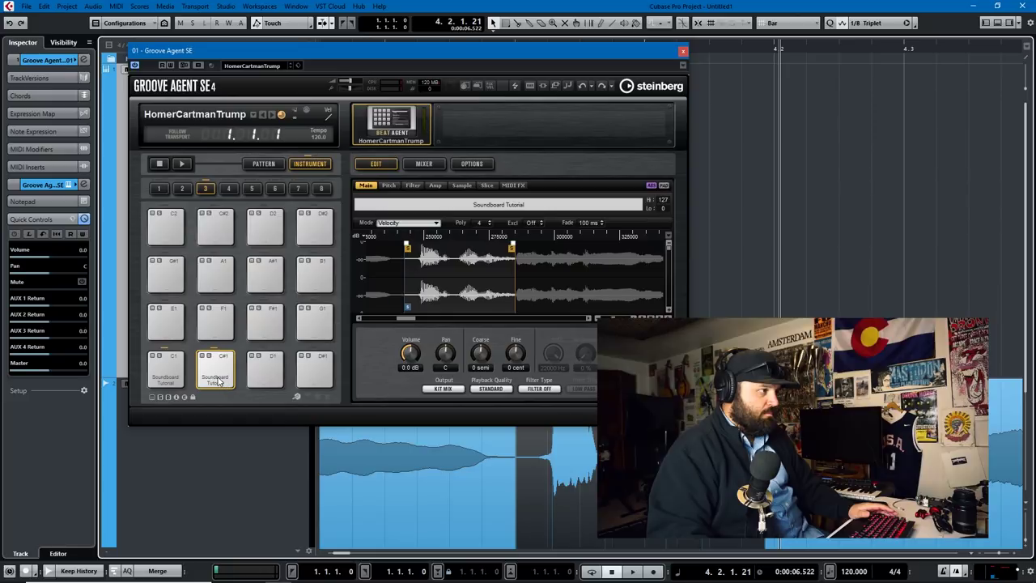
click(217, 381)
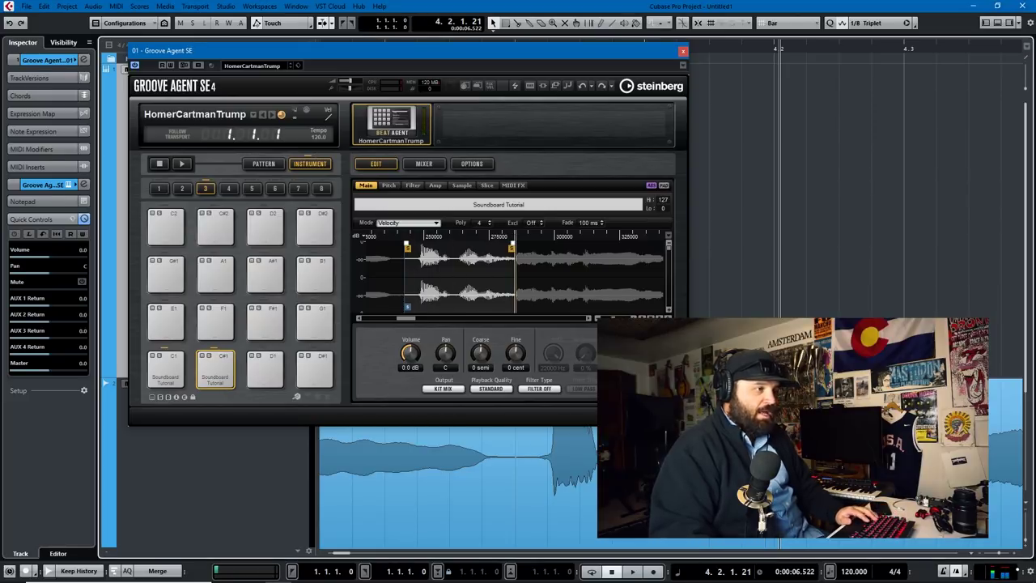
Step: Play on to the end of the third phrase, split the clip at about 6.3.1, and load that phrase onto pad D1
key(space)
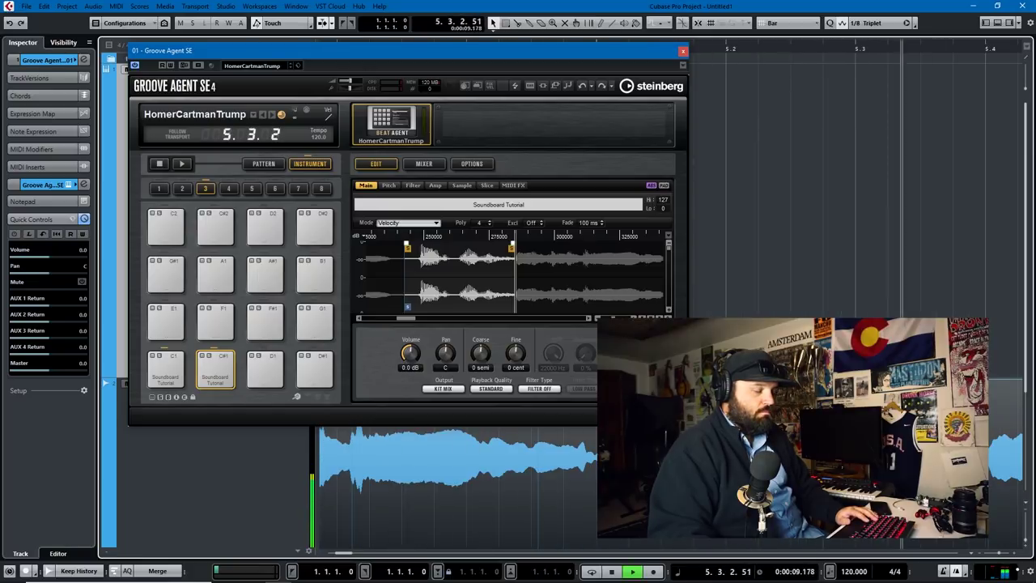
key(space)
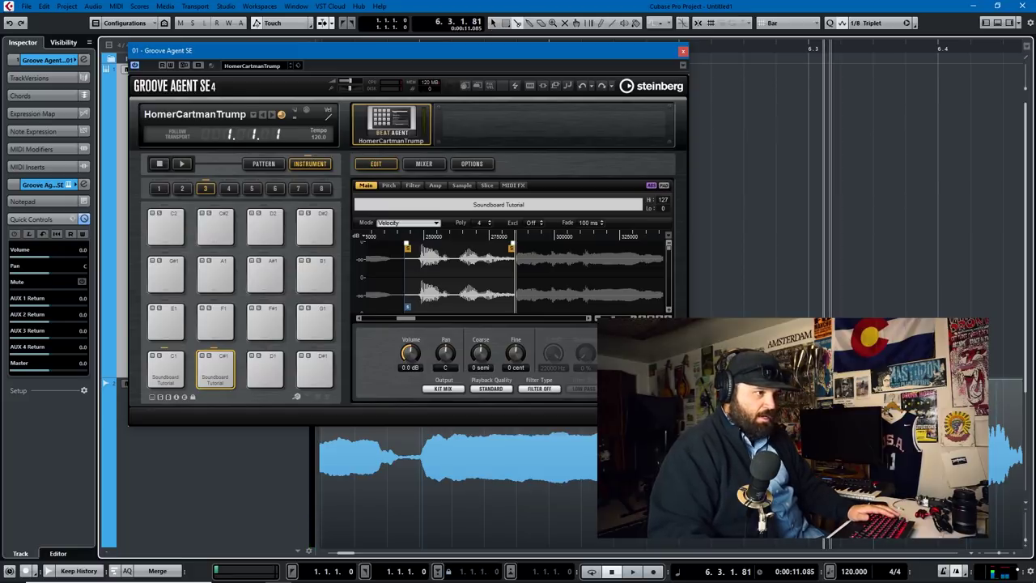
click(826, 485)
drag(825, 486, 266, 369)
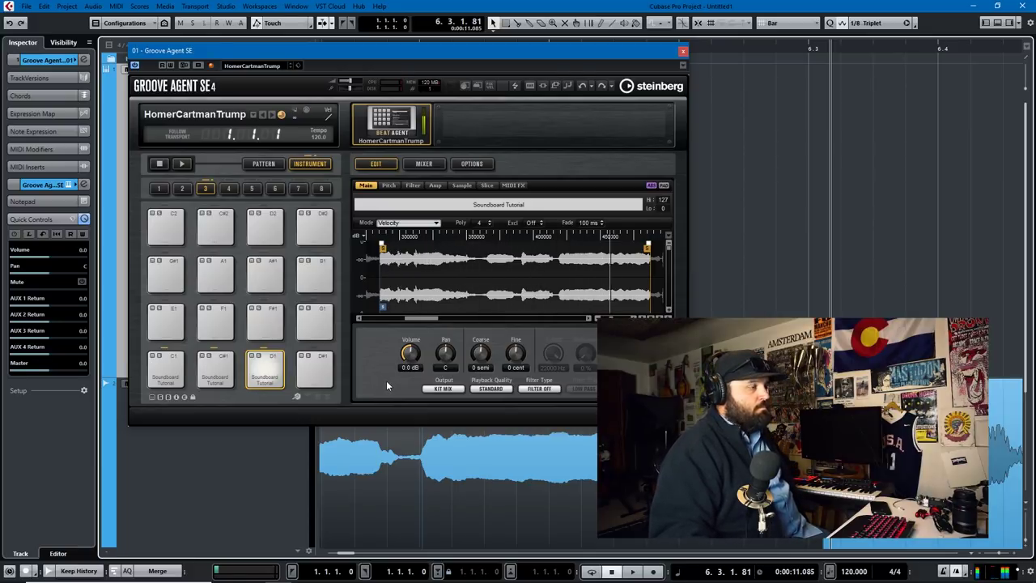
Step: Play on to the end of the fourth phrase, split the clip at about 8.2.3, and load that phrase onto pad D#1
key(space)
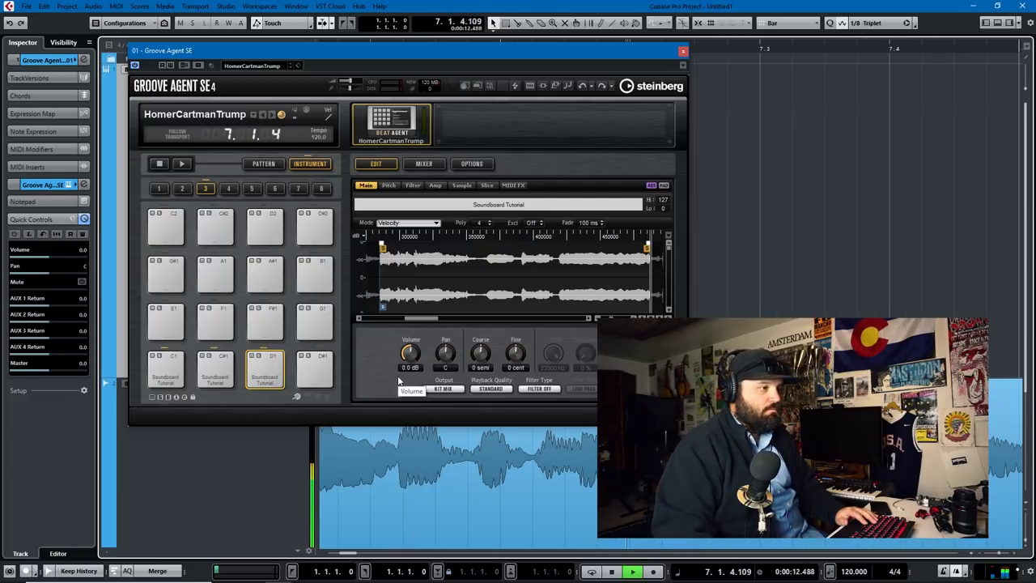
key(space)
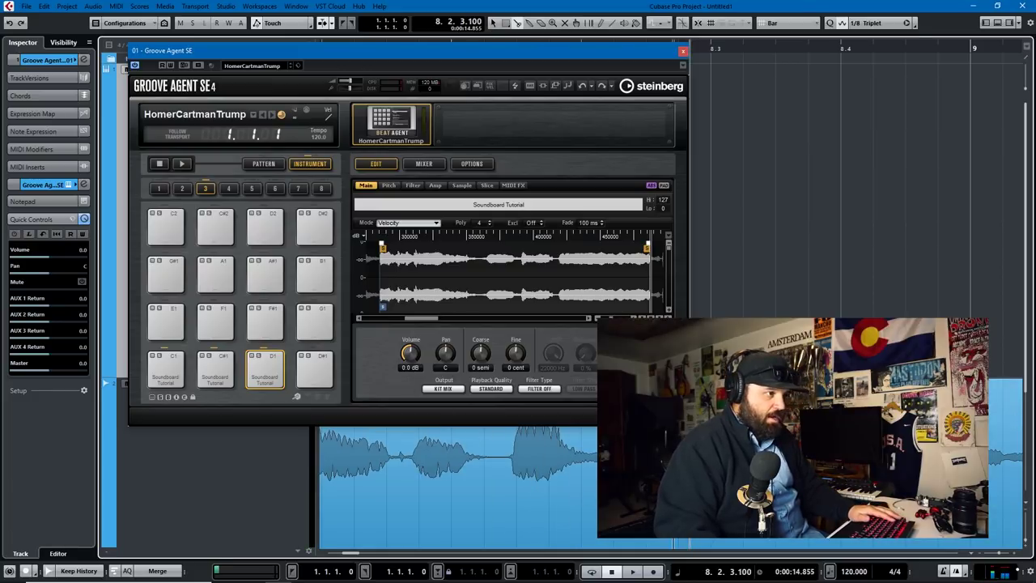
click(577, 475)
drag(344, 357, 324, 370)
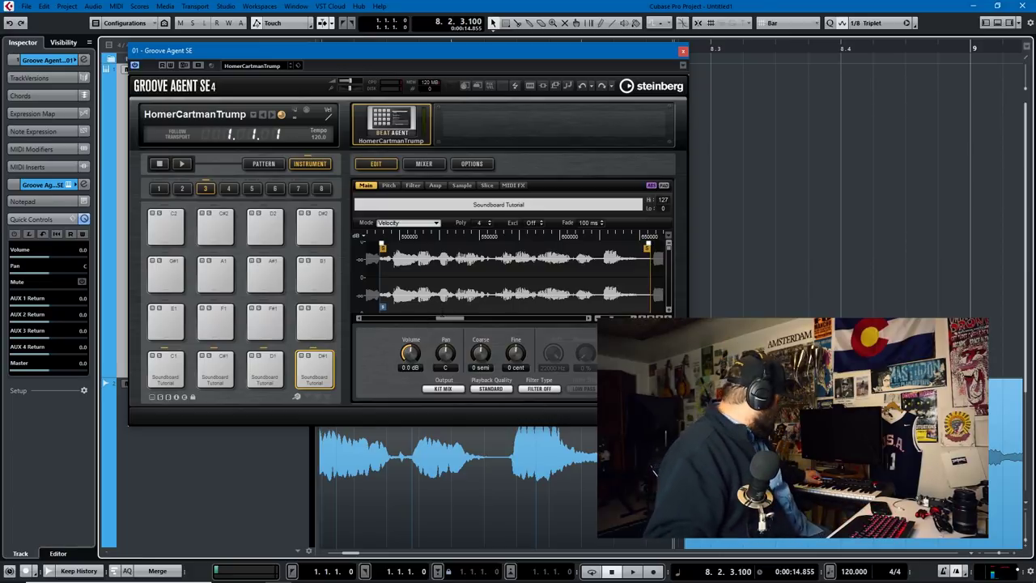
Step: Play a little of the next phrase, and trim the start of the sample on pad D#1 to just before the first sound
key(space)
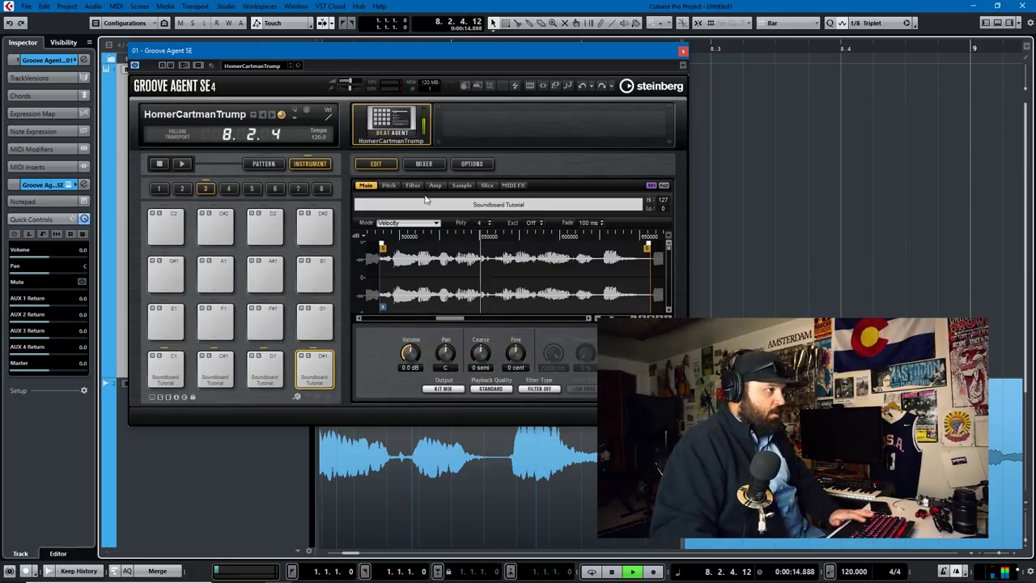
key(space)
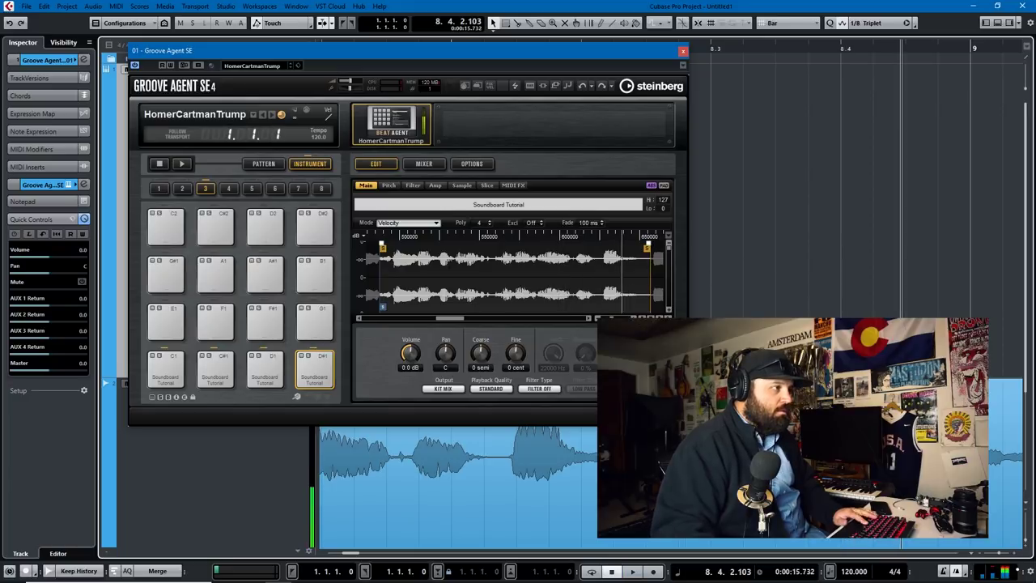
scroll(515, 272, up, 3)
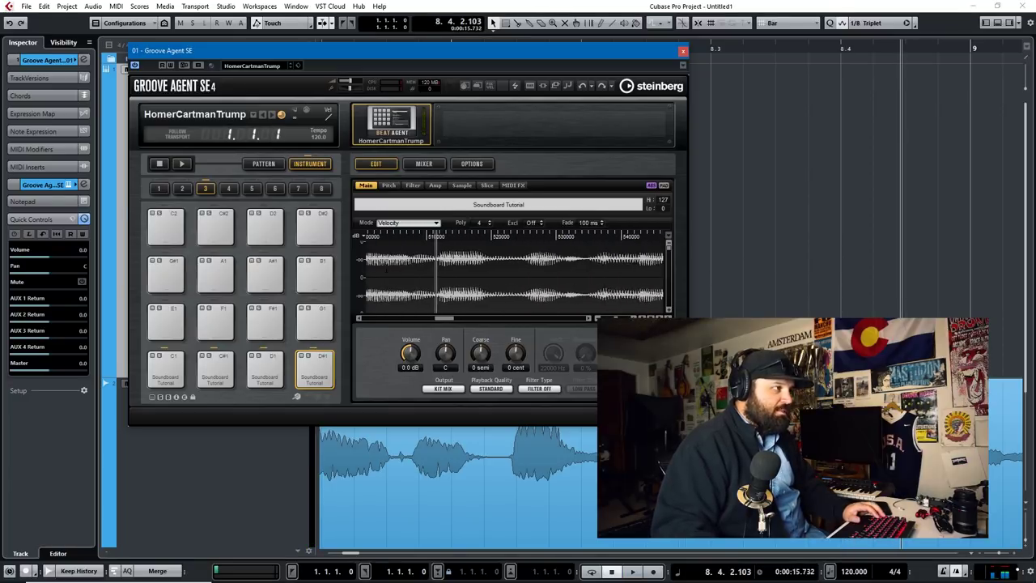
drag(431, 245, 446, 246)
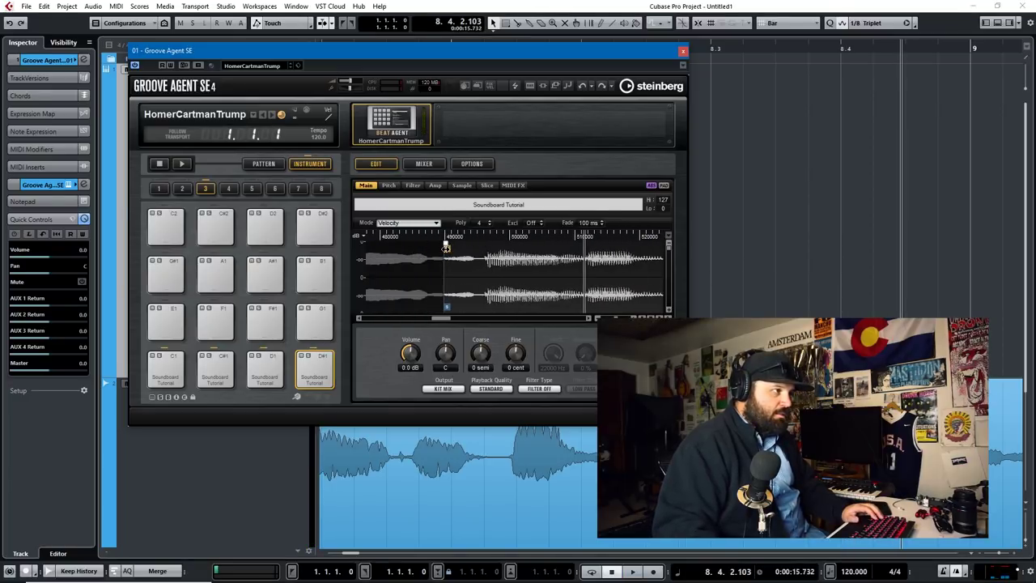
click(446, 247)
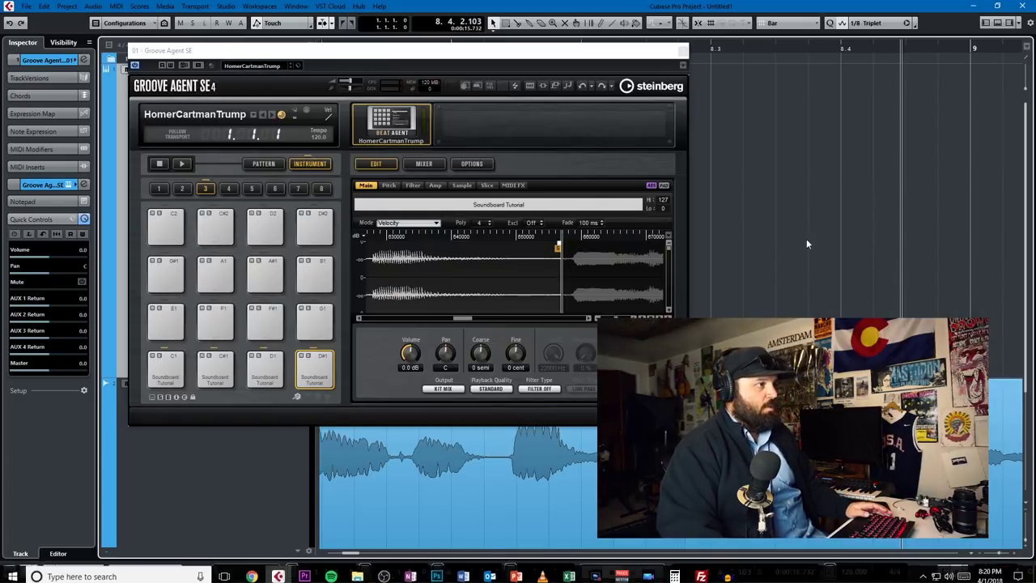
Step: Save the current Groove Agent SE kit under the new name TutorialSoundboard
drag(590, 52, 589, 0)
key(g)
key(g)
key(g)
key(g)
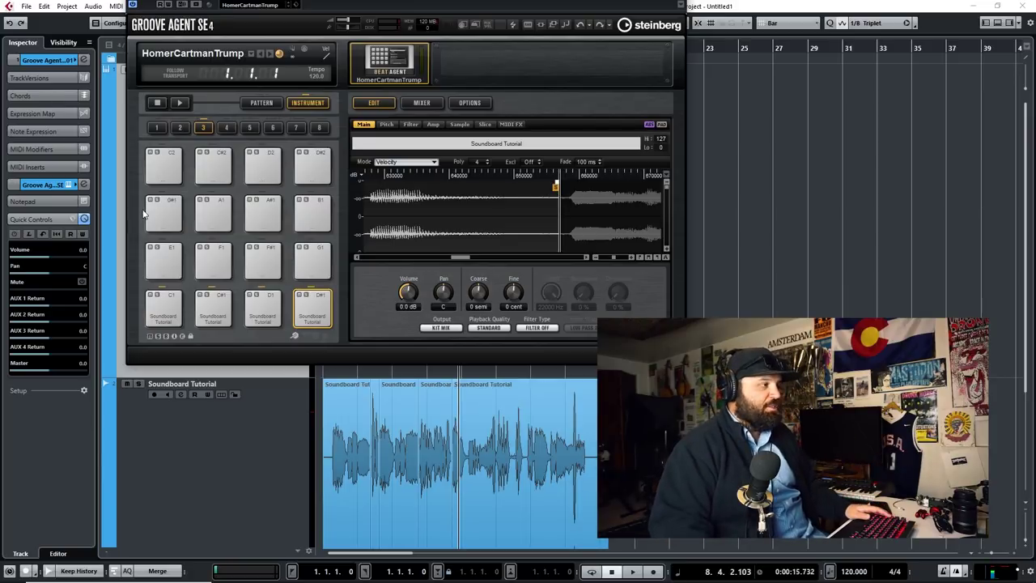
drag(499, 1, 564, 123)
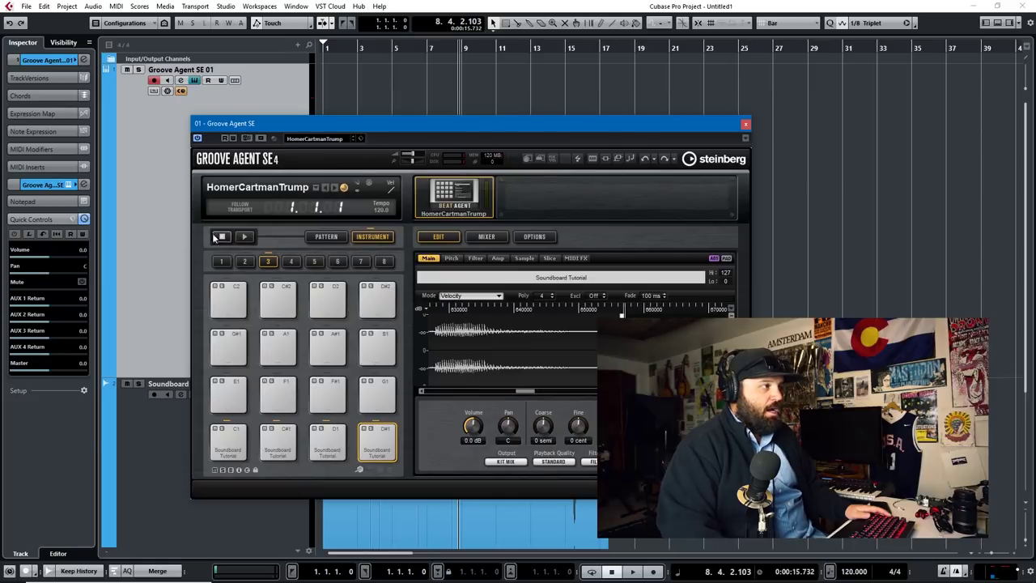
click(316, 188)
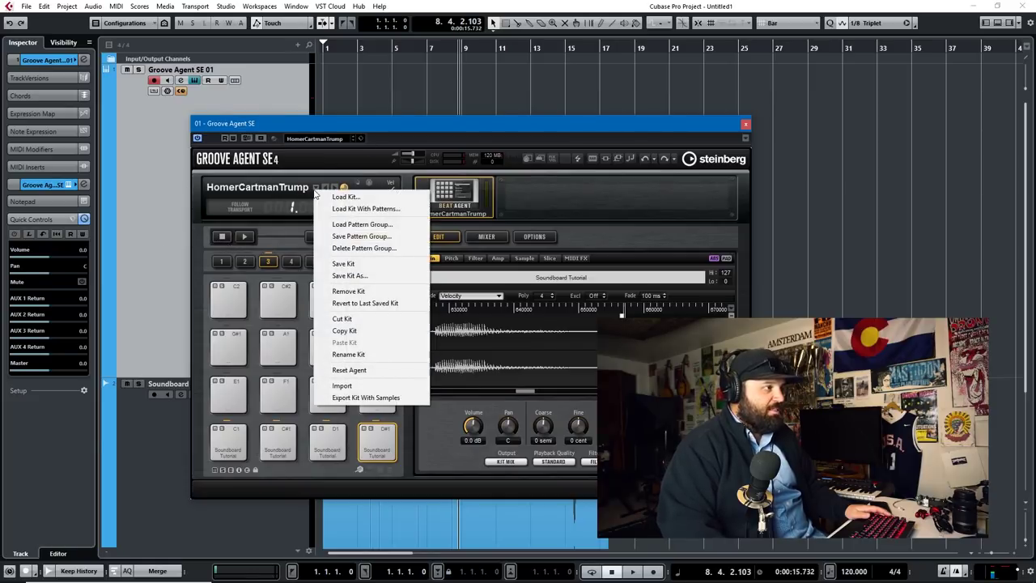
click(316, 189)
click(315, 188)
click(353, 275)
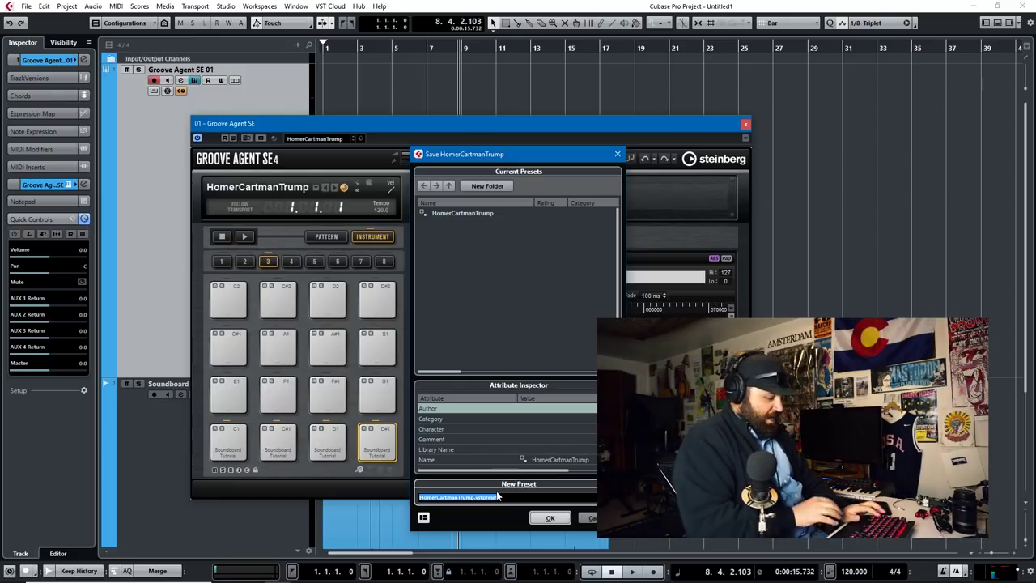
text(Tutor)
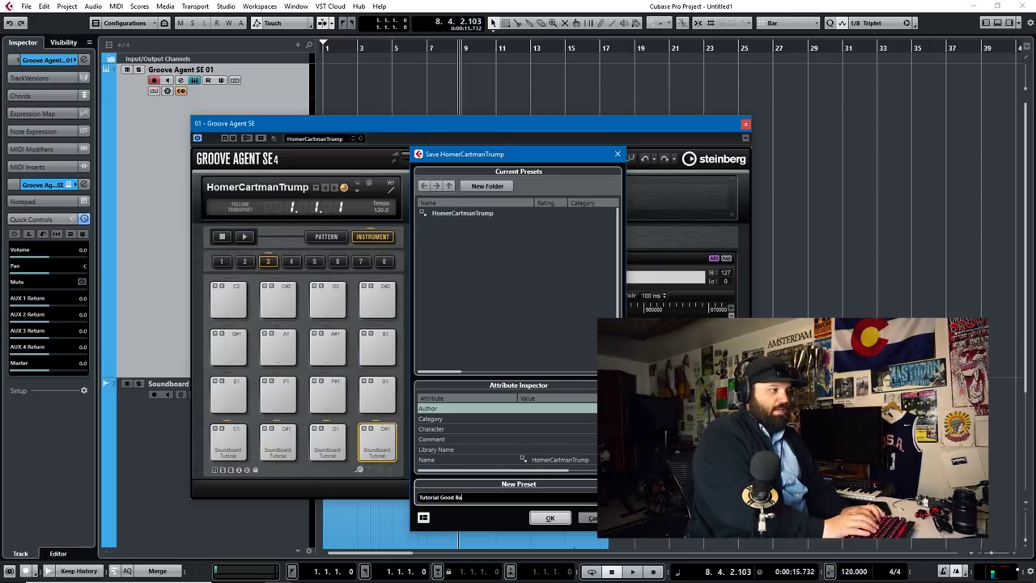
text(ialSoundboar)
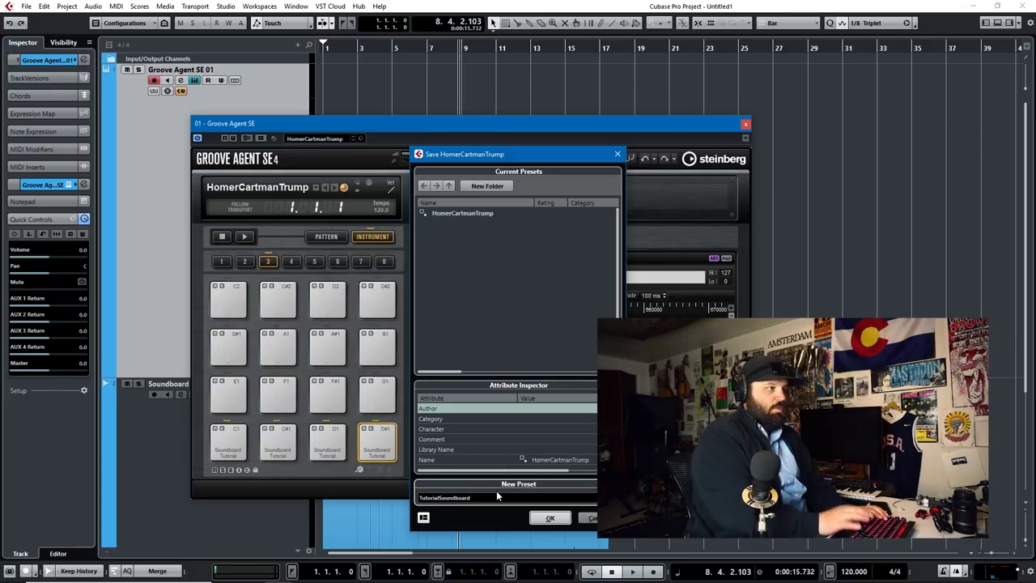
click(548, 518)
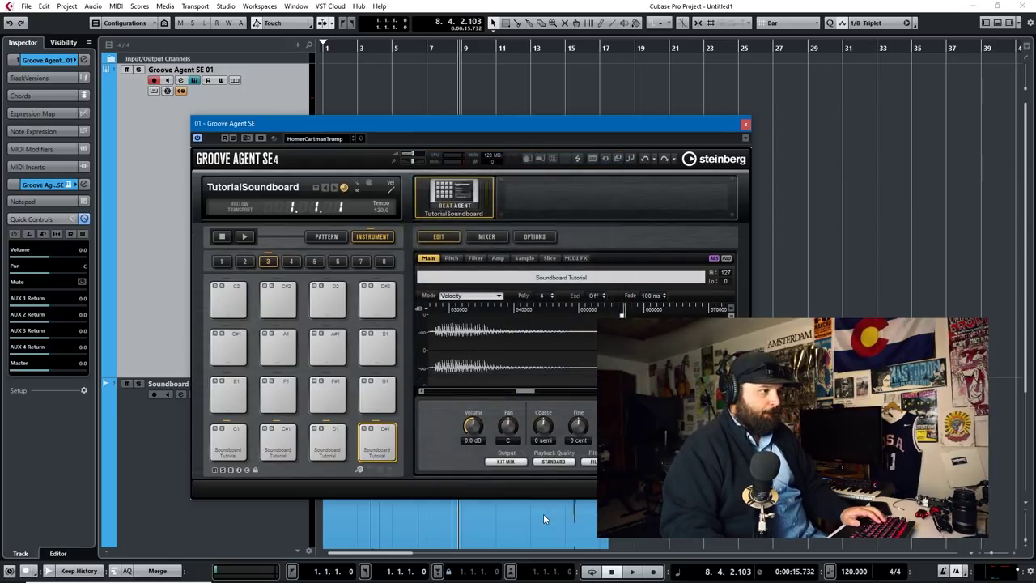
Step: Close the Groove Agent window and add one new instrument track with Steinberg's Groove Agent SE, routed to Stereo Out
click(744, 126)
scroll(316, 283, down, 4)
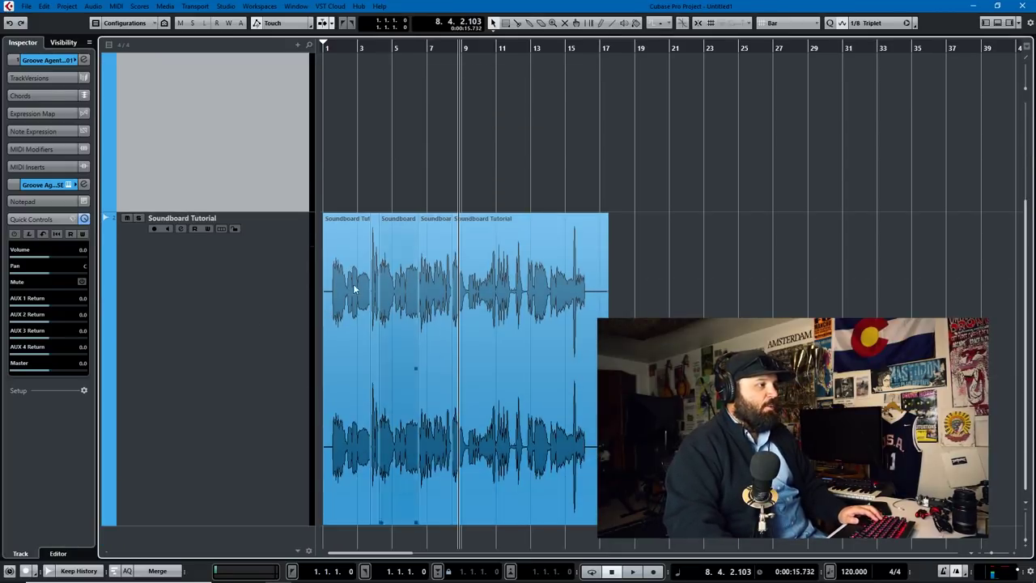
right_click(192, 526)
click(229, 321)
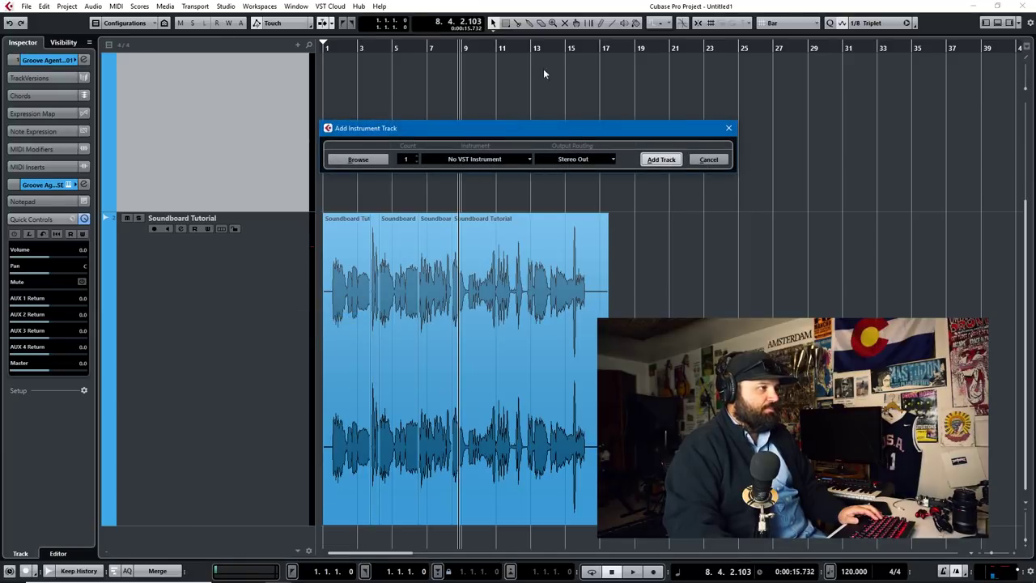
click(478, 161)
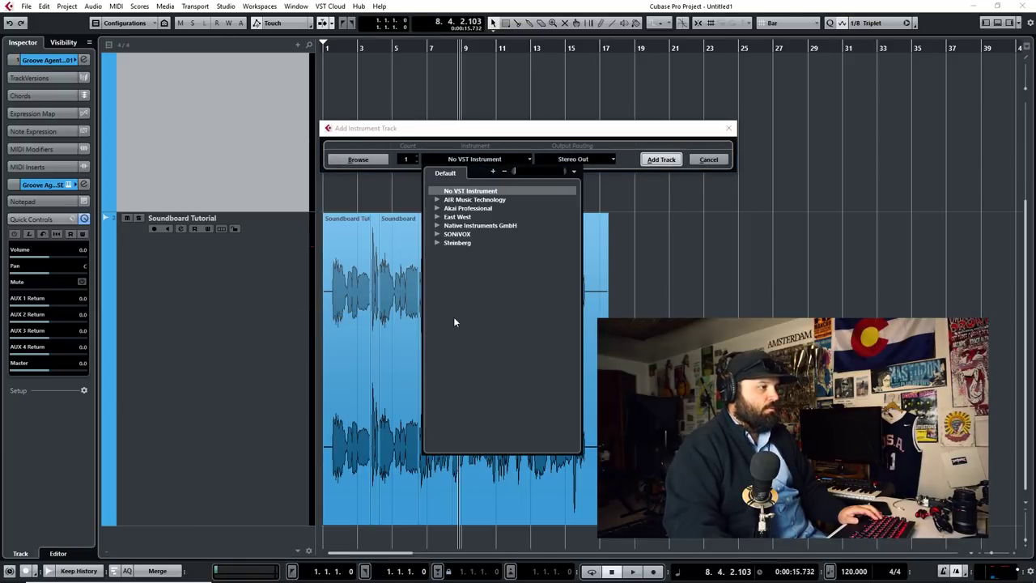
click(464, 245)
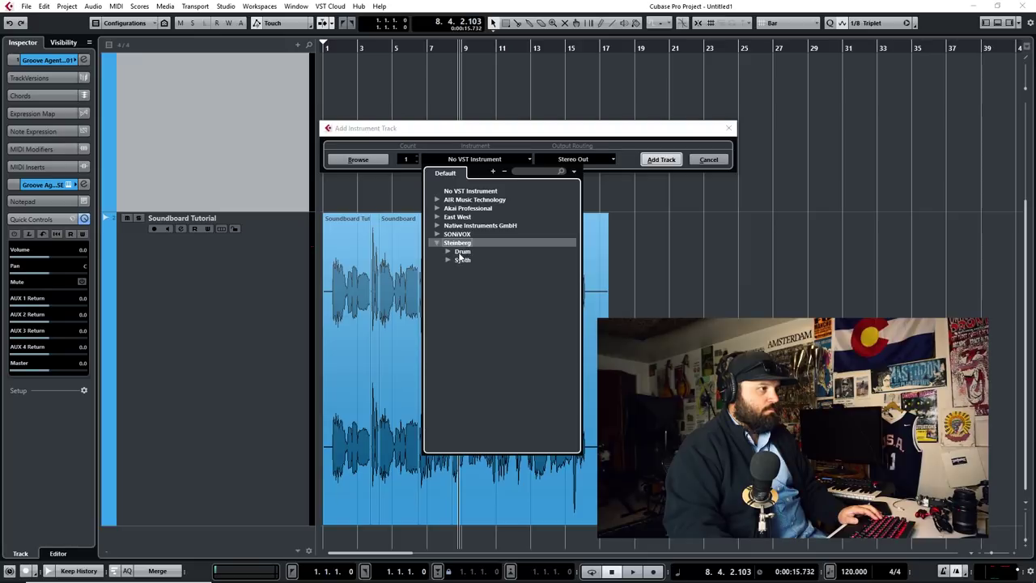
click(460, 252)
click(469, 258)
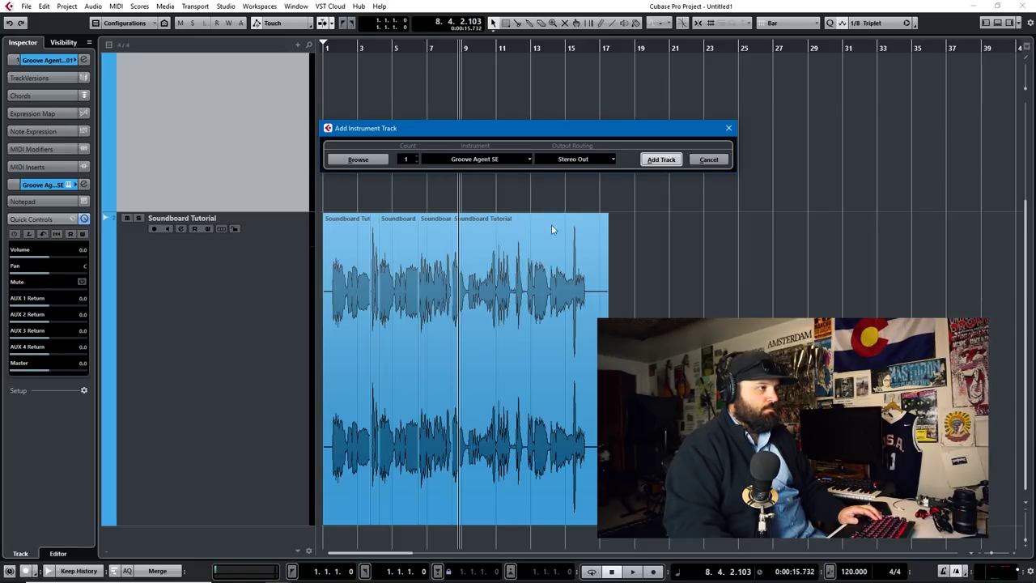
click(660, 159)
Step: Search the presets for "tuto", load TutorialSoundboard into the new Groove Agent SE, and play pad C1 to test it
drag(628, 280, 514, 41)
click(444, 57)
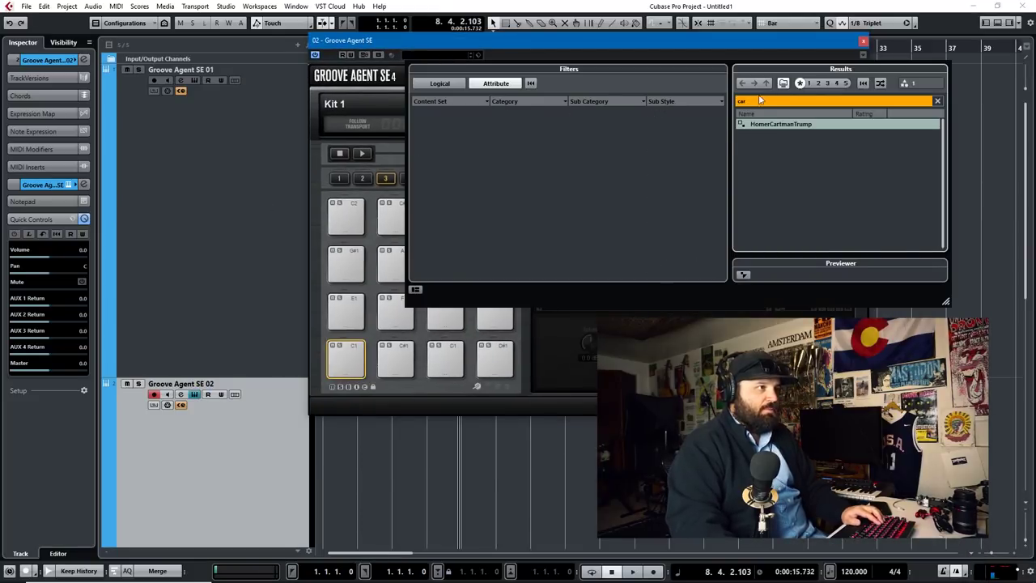
text(tuto)
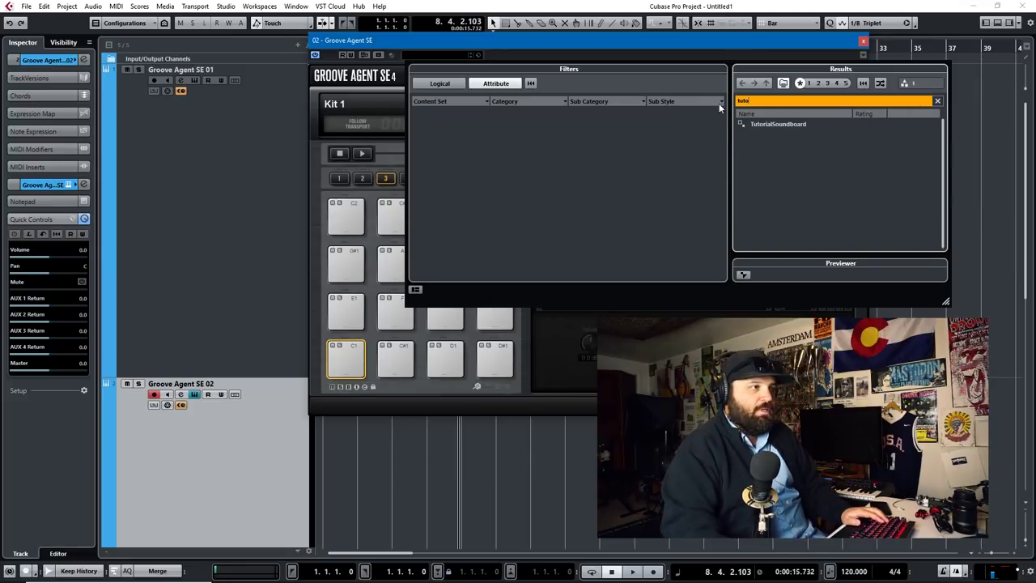
double_click(779, 126)
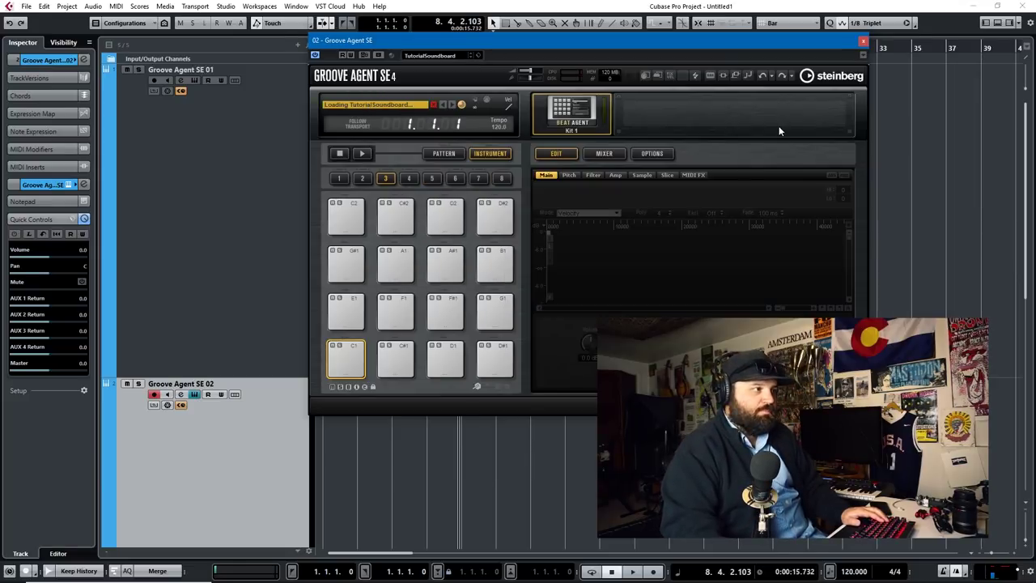
click(352, 366)
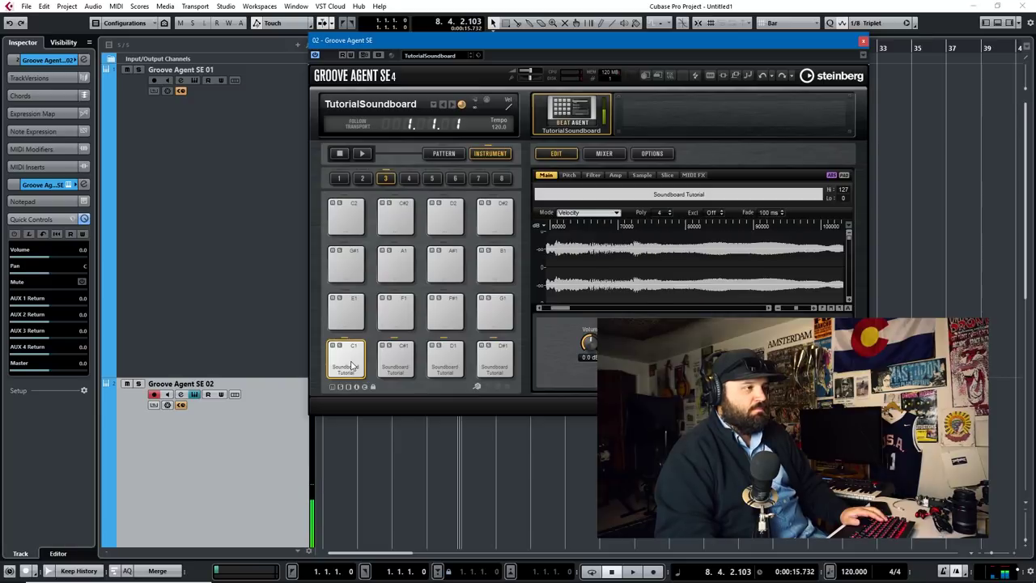